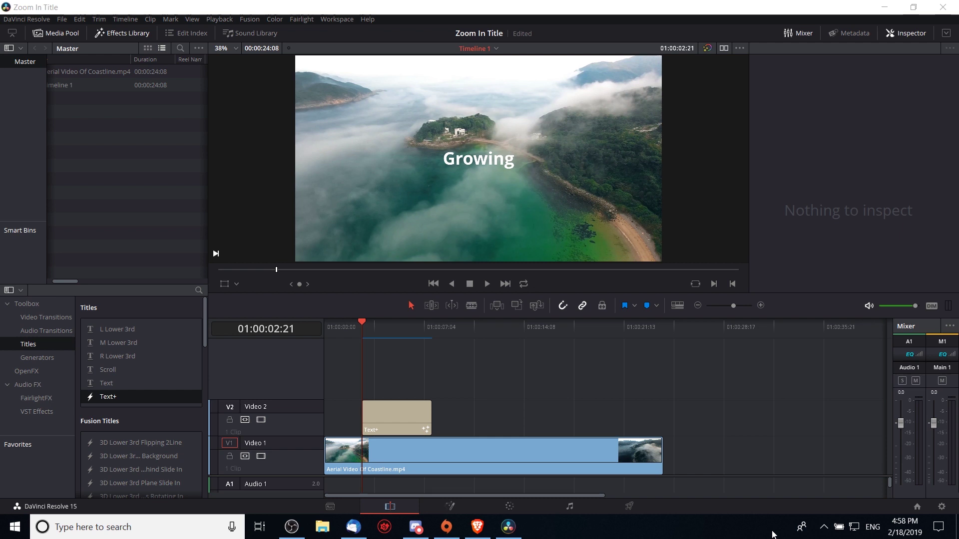
Step: Select the Growing Text+ clip on V2, check its styled text, and play the timeline
left_click(397, 418)
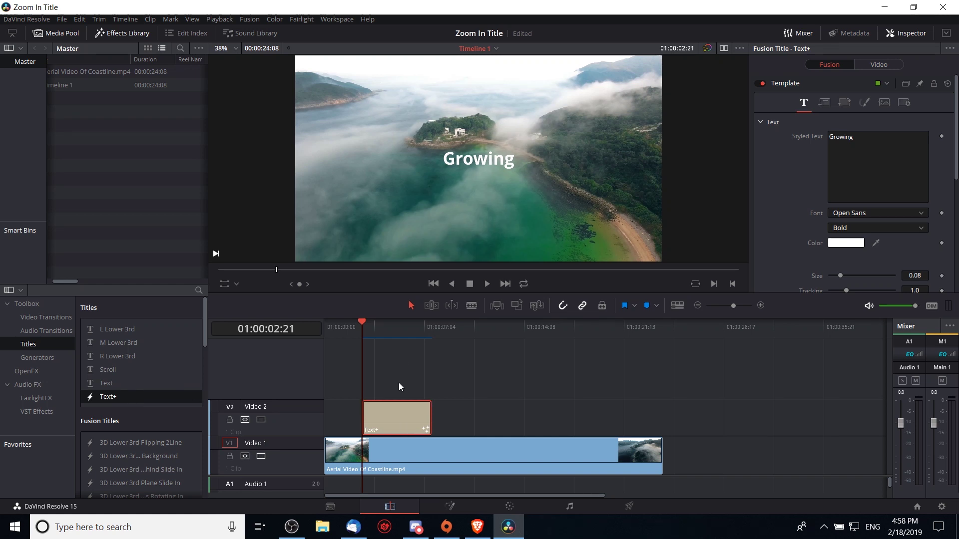
left_click(890, 138)
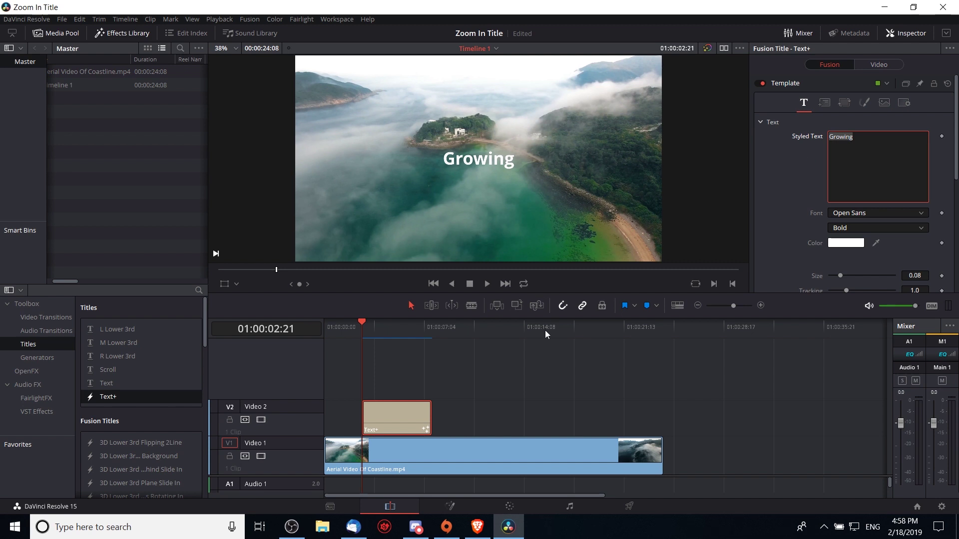
left_click(524, 398)
key("space")
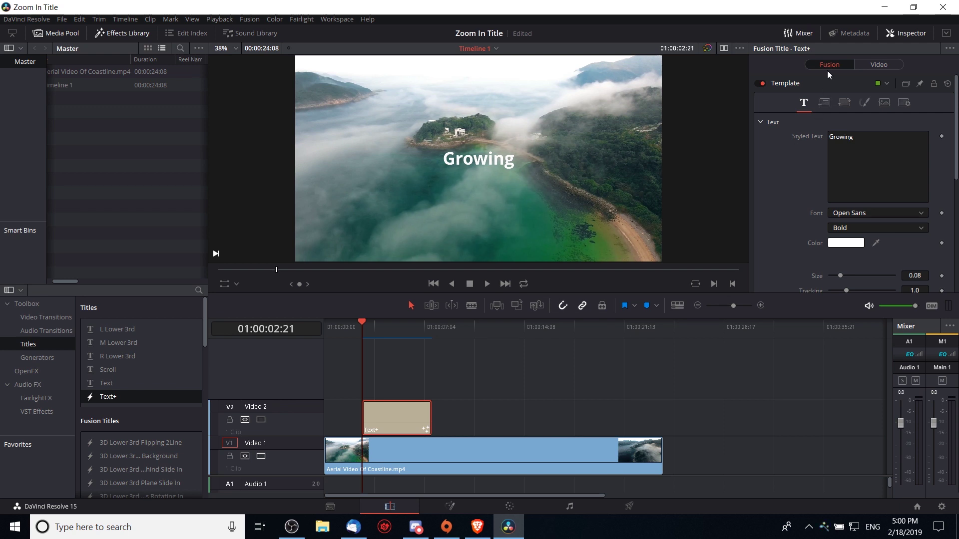
left_click(861, 65)
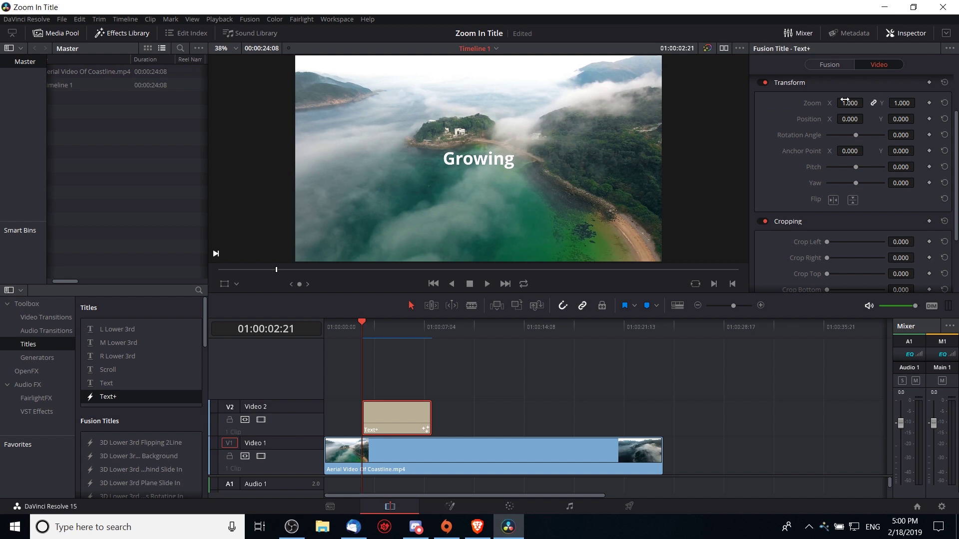
left_click_drag(844, 100, 849, 100)
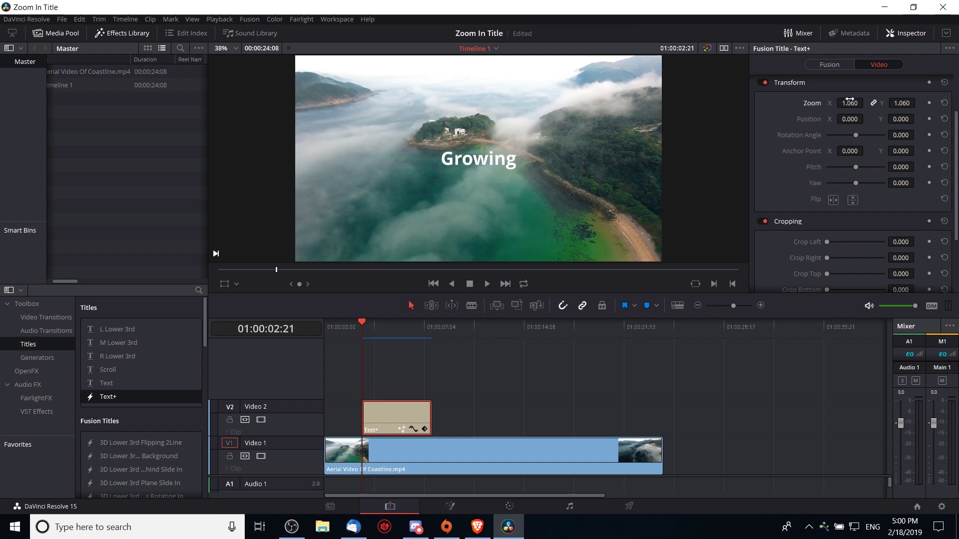
key("ctrl+z")
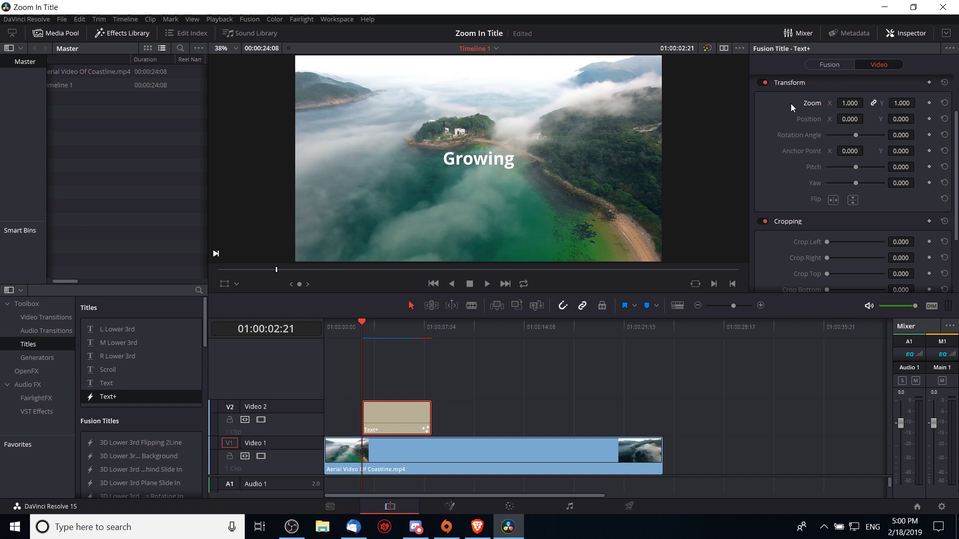
scroll(129, 475, "down", 4)
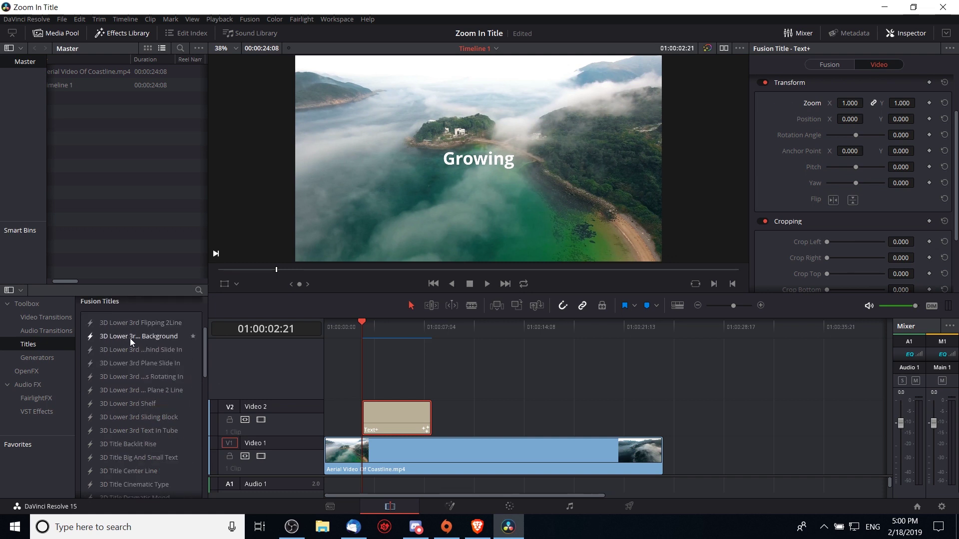
scroll(132, 344, "down", 2)
scroll(132, 343, "up", 6)
Step: Park the playhead at 01:00:04:06 and drag the Text+ clip's end out by +07:07
left_click(829, 65)
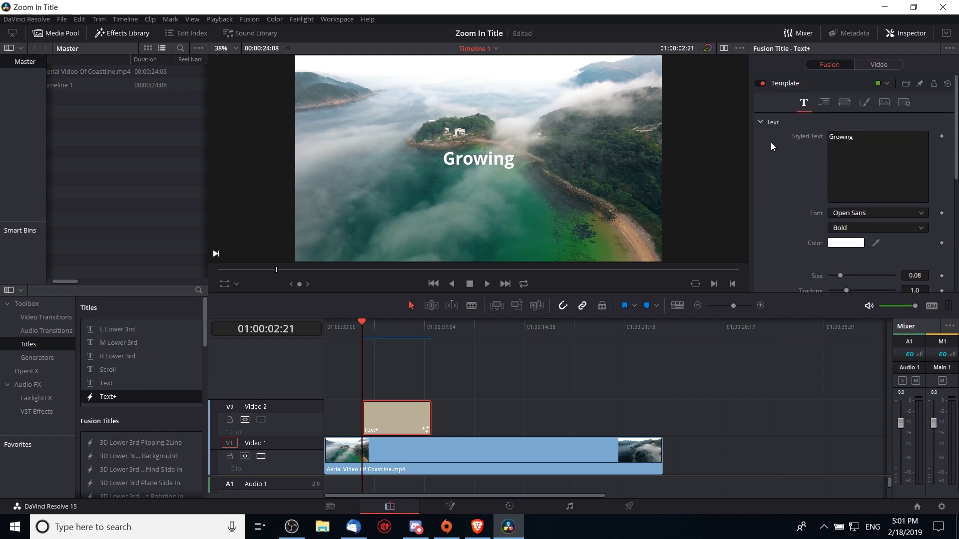
scroll(769, 127, "down", 3)
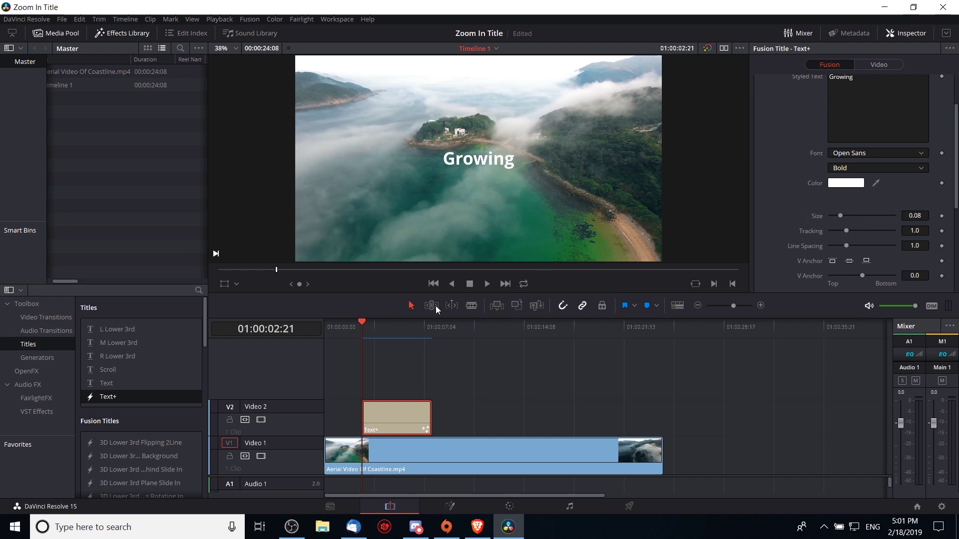
left_click(378, 327)
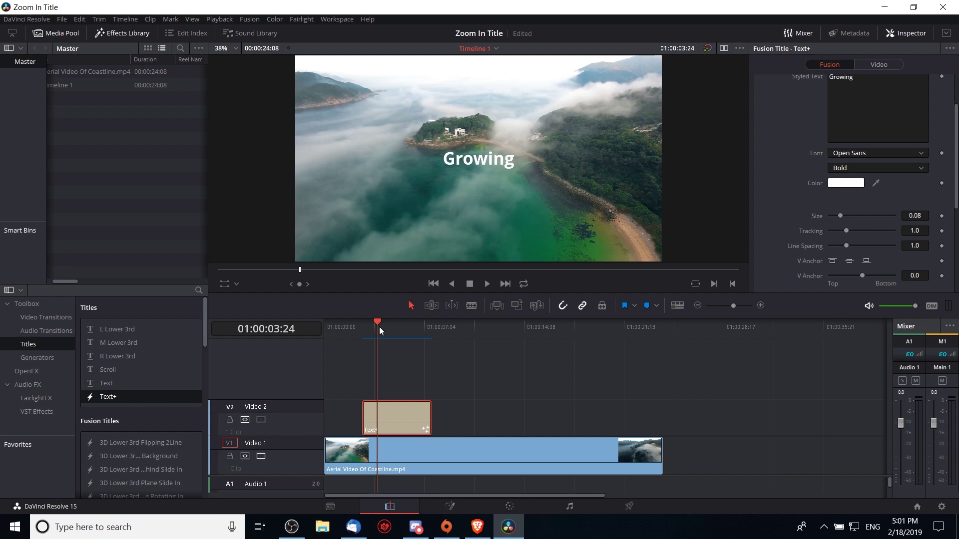
left_click_drag(378, 323, 382, 323)
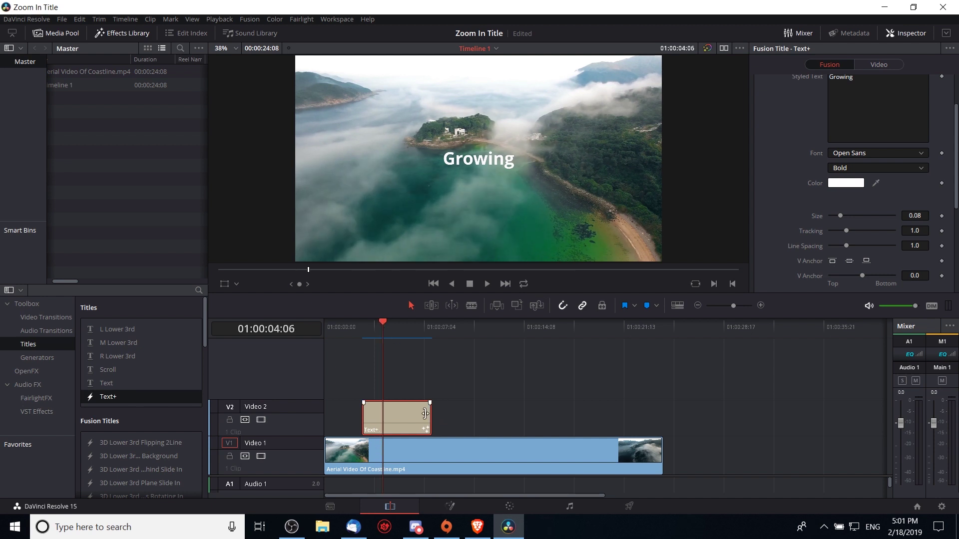
left_click_drag(428, 413, 533, 410)
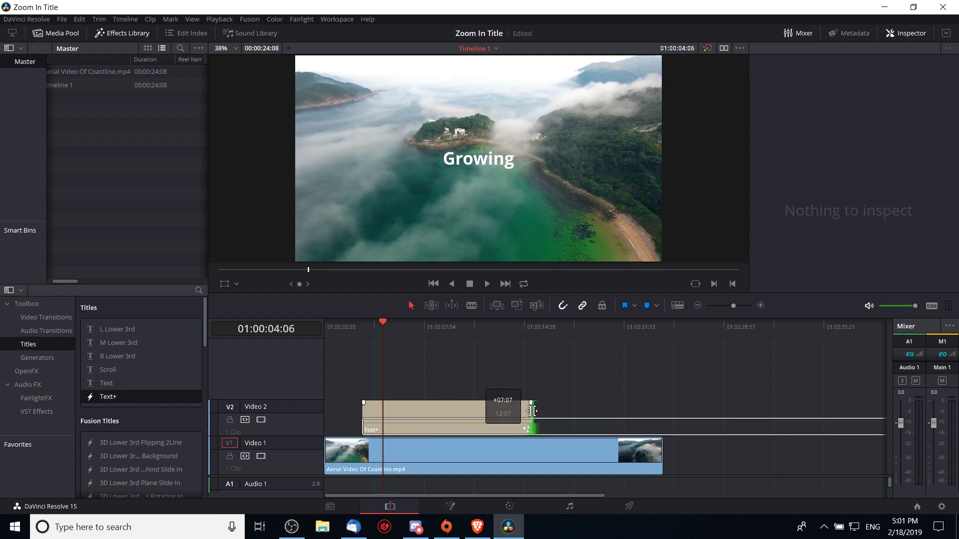
Step: Enter Size 0.35 for the title and keyframe it at 01:00:04:23
left_click(416, 415)
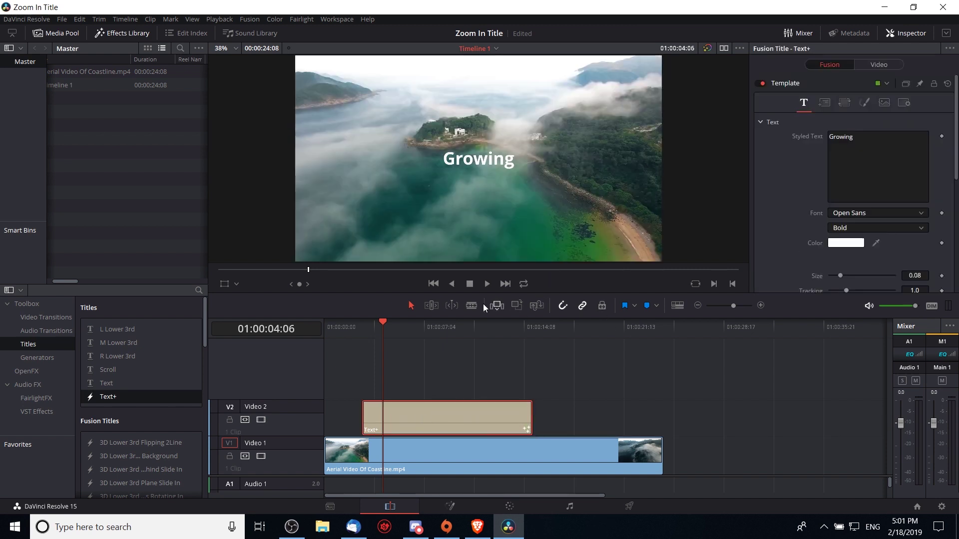
left_click(387, 322)
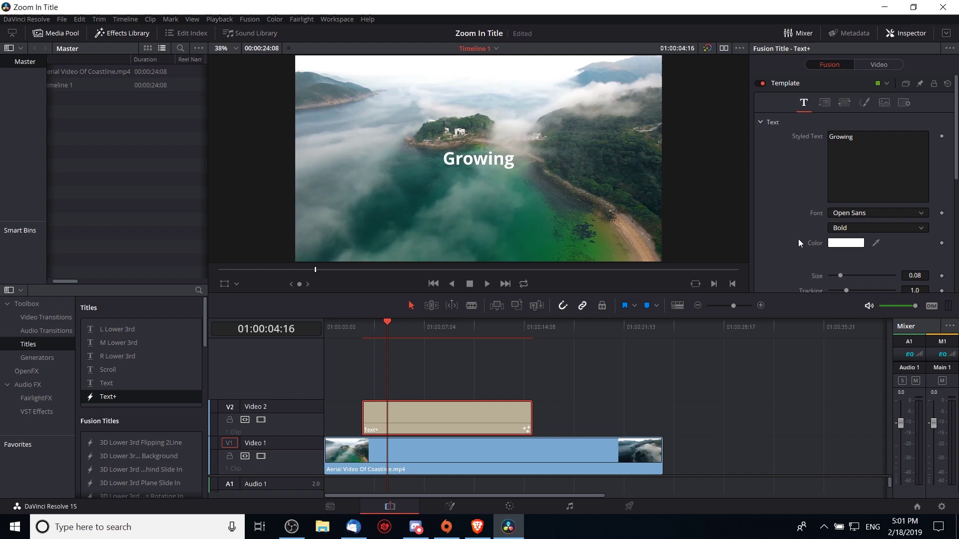
scroll(798, 239, "down", 2)
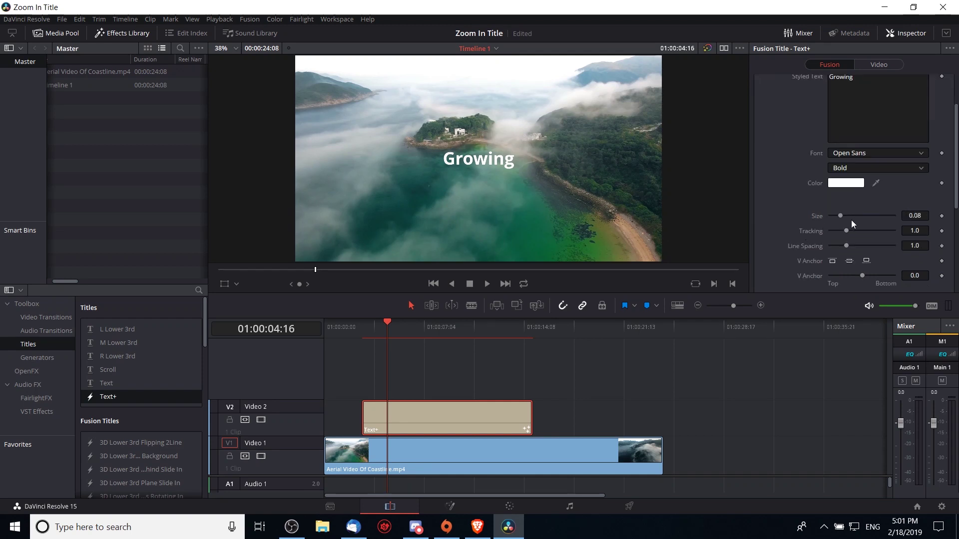
left_click(902, 216)
type("0.35")
key("Tab")
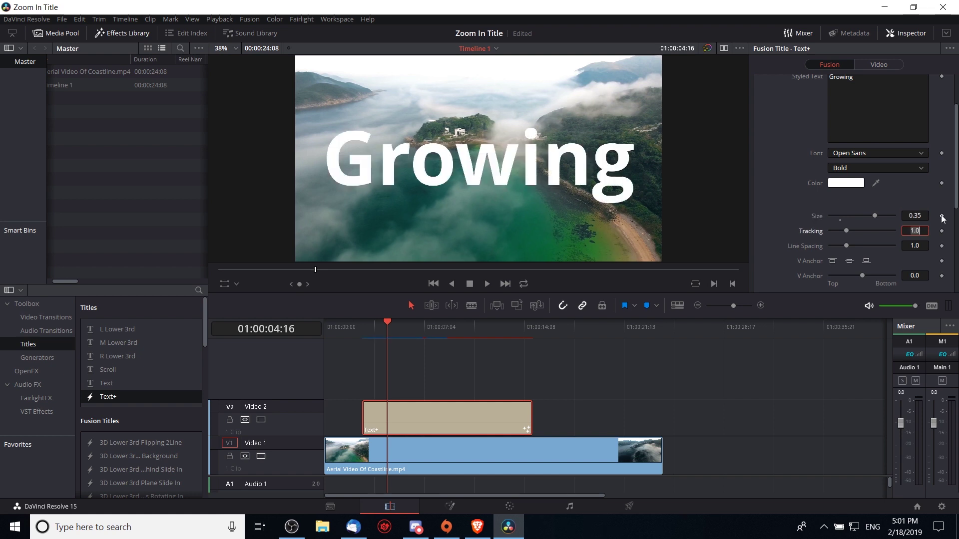
left_click(894, 216)
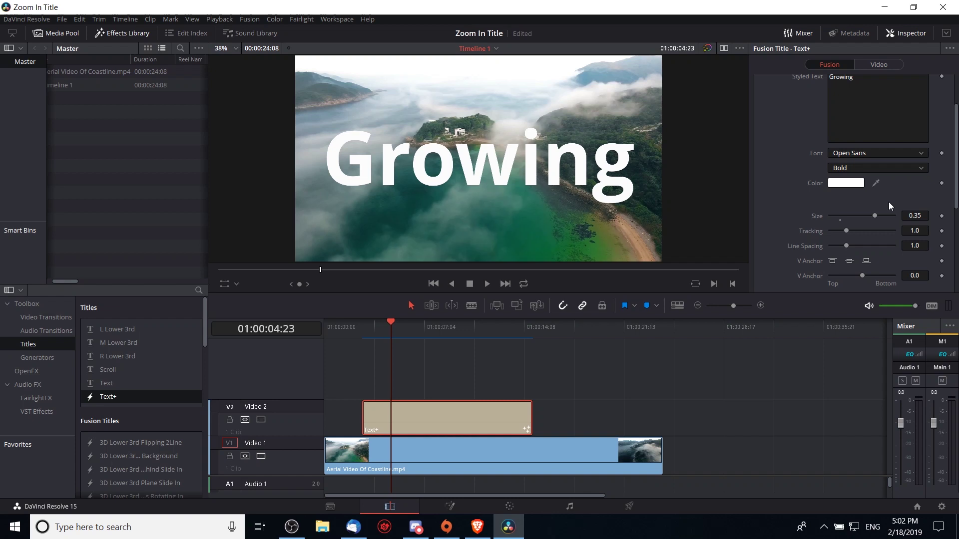
left_click(942, 218)
Step: At 01:00:02:21, key the title's Size to 0 so it starts invisible
left_click(363, 328)
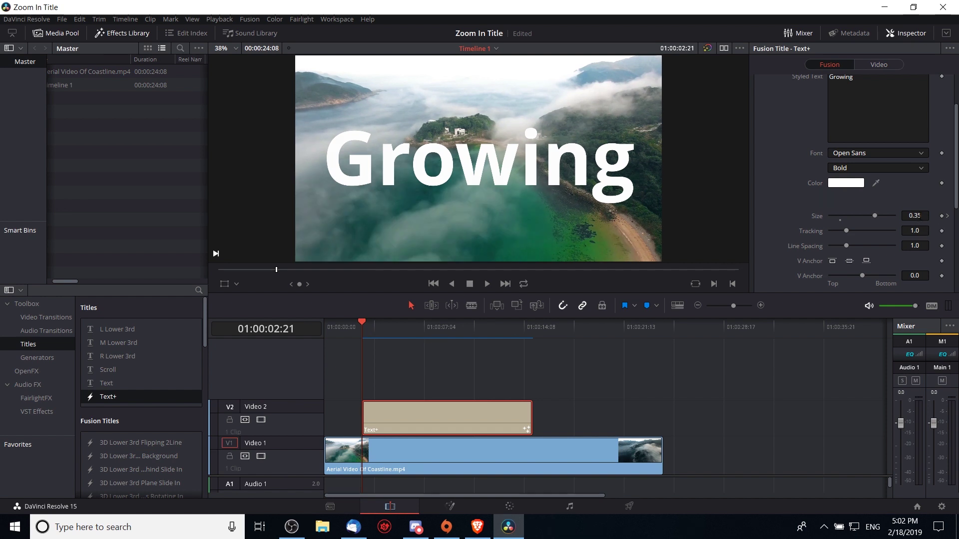
left_click(914, 216)
type("0")
key("Tab")
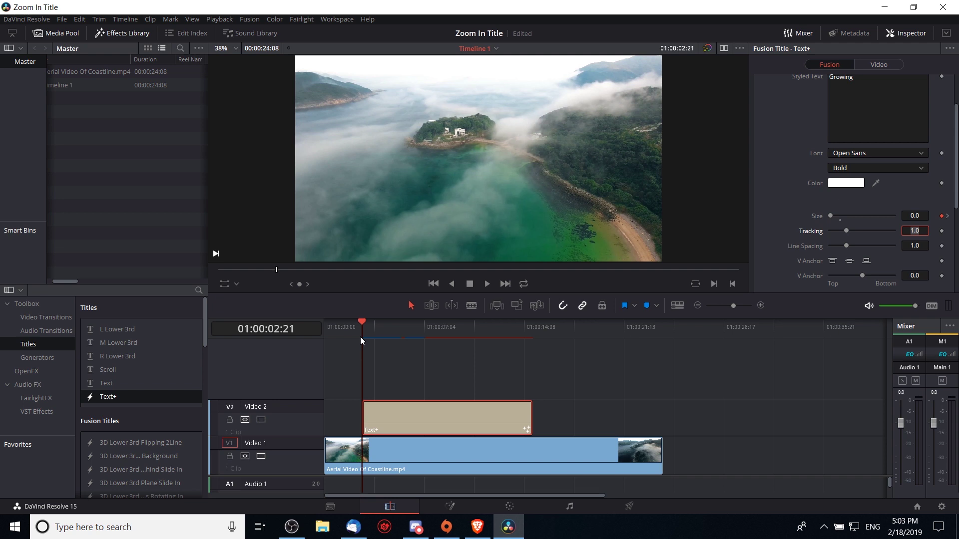
Step: Preview the growth, then delete the old Size keyframe at 01:00:04:23
left_click(433, 362)
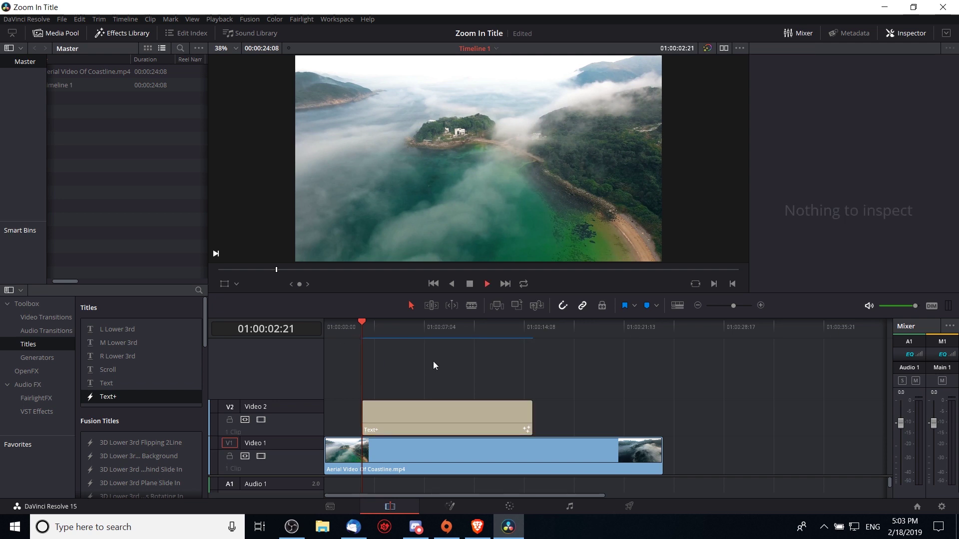
key("space")
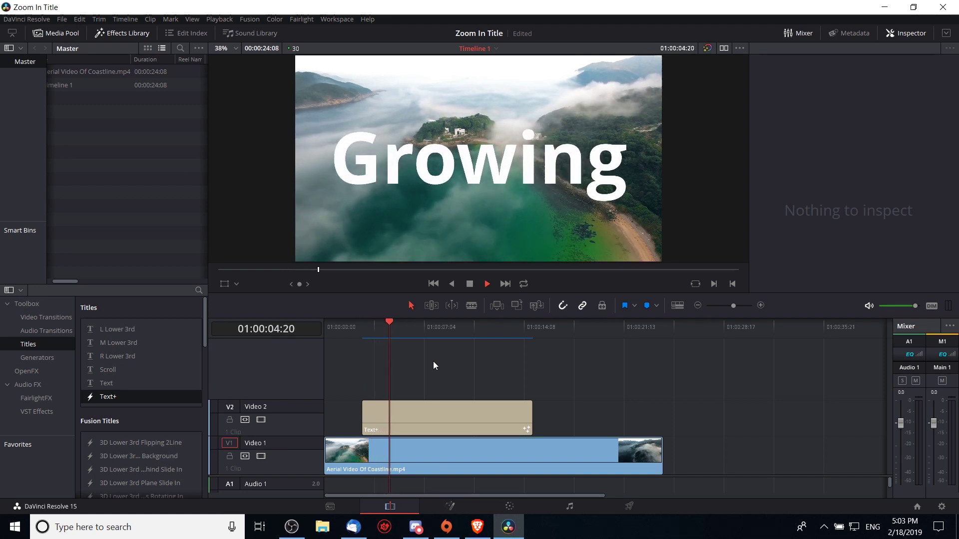
key("space")
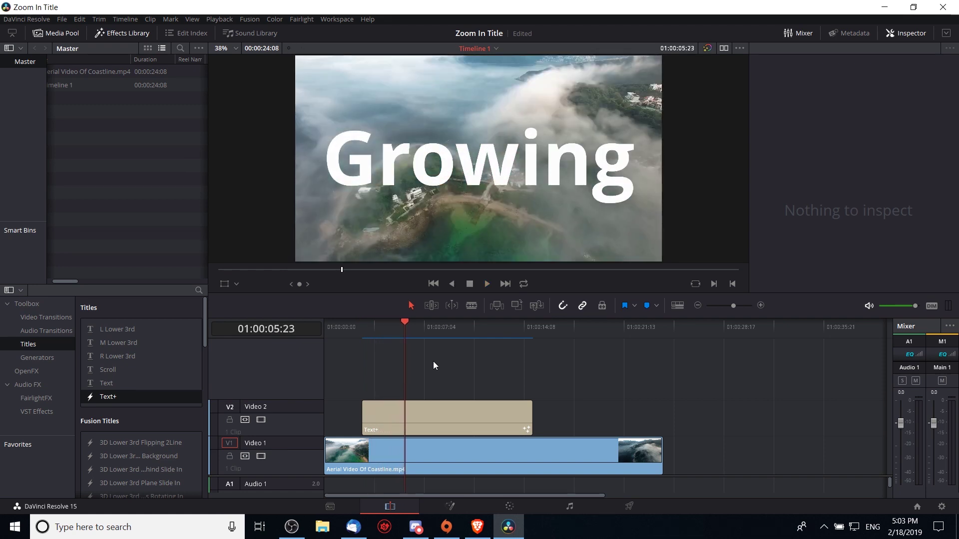
left_click(400, 414)
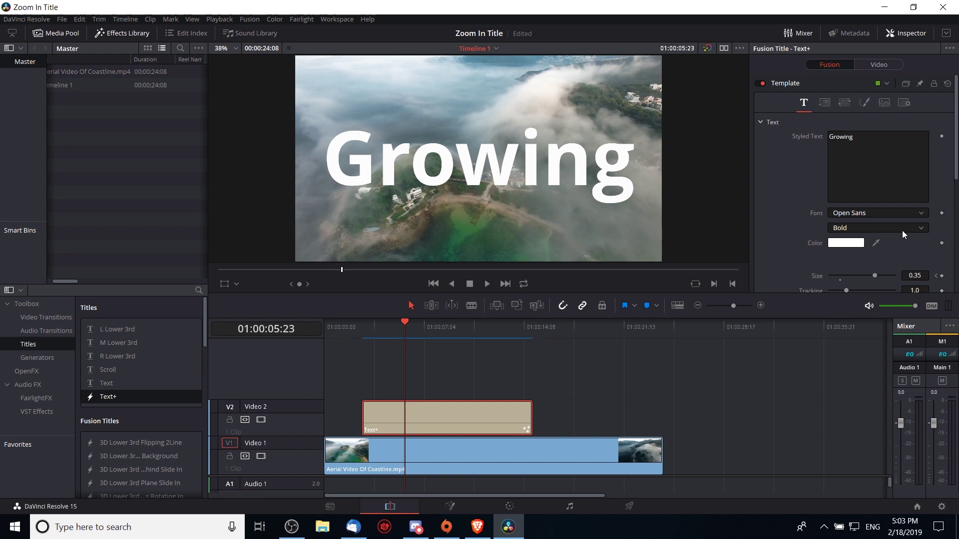
scroll(919, 227, "down", 2)
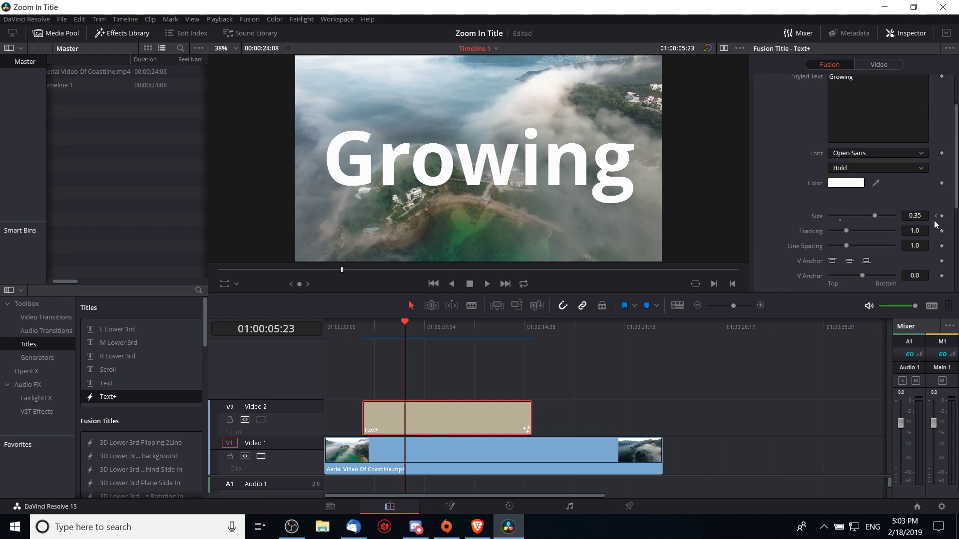
left_click(936, 216)
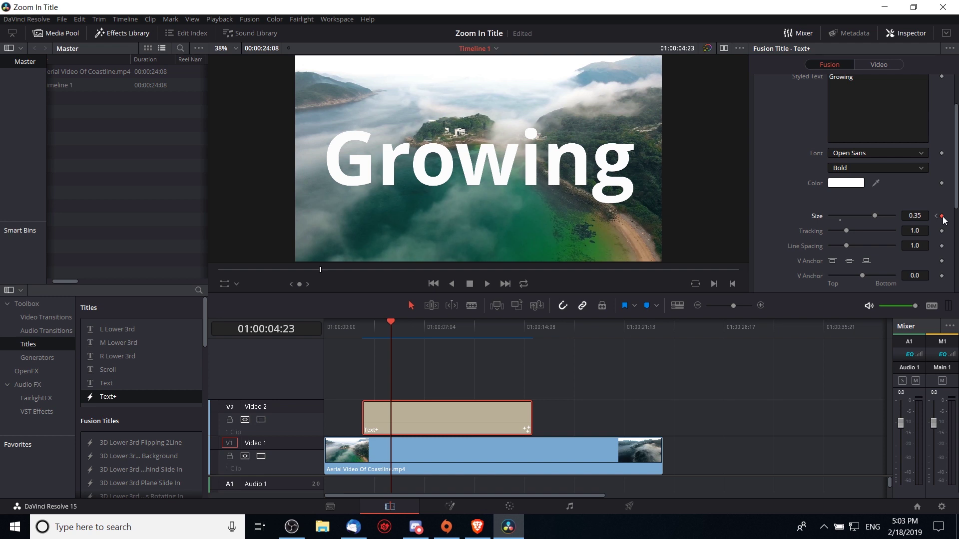
left_click(942, 216)
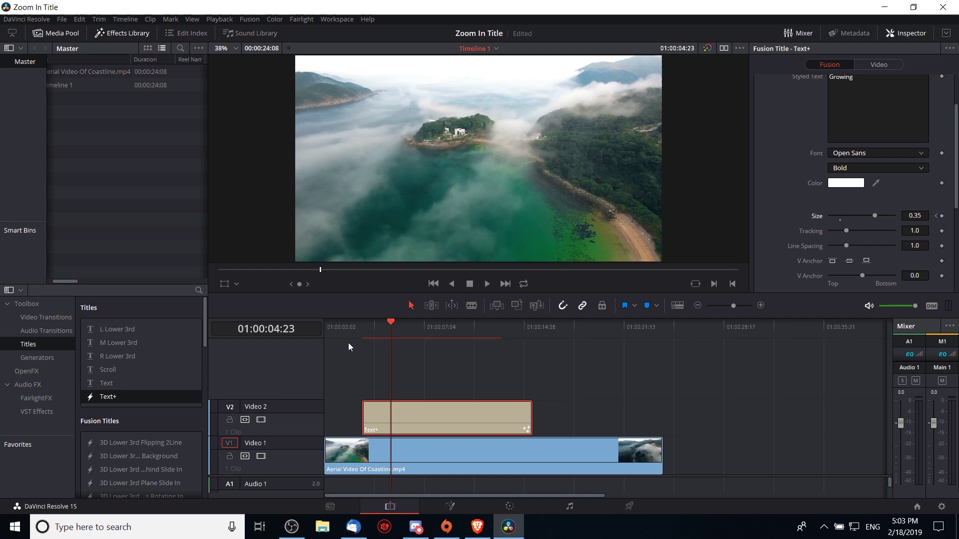
Step: Key Size 0.35 at 01:00:03:22 and replay the title from its start
left_click_drag(391, 322, 377, 325)
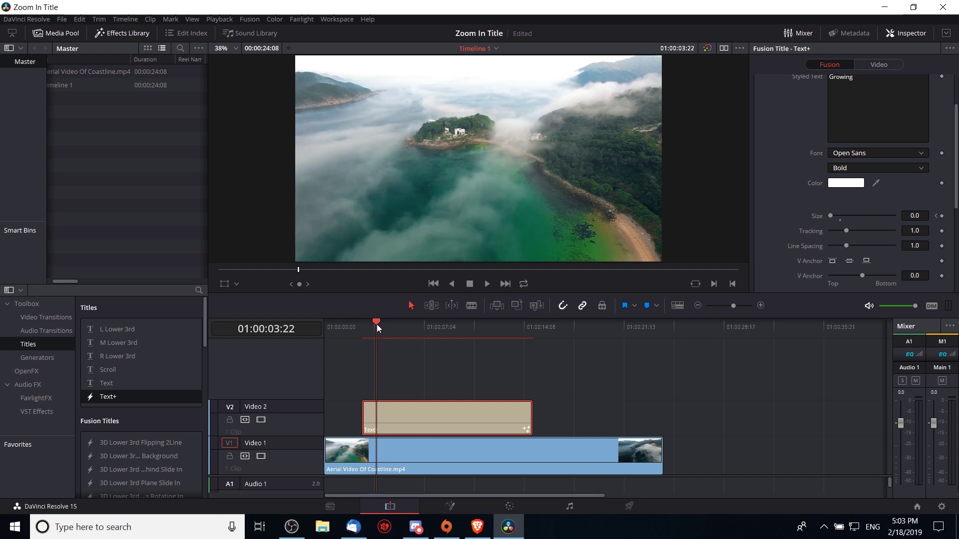
left_click(915, 214)
key("BackSpace")
key("BackSpace")
key("BackSpace")
type("0.35")
key("Tab")
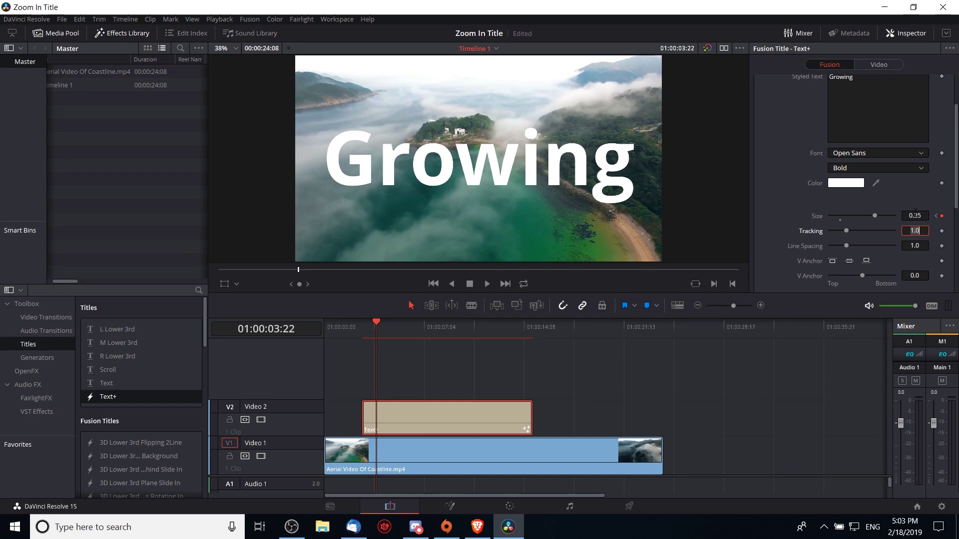
left_click(379, 384)
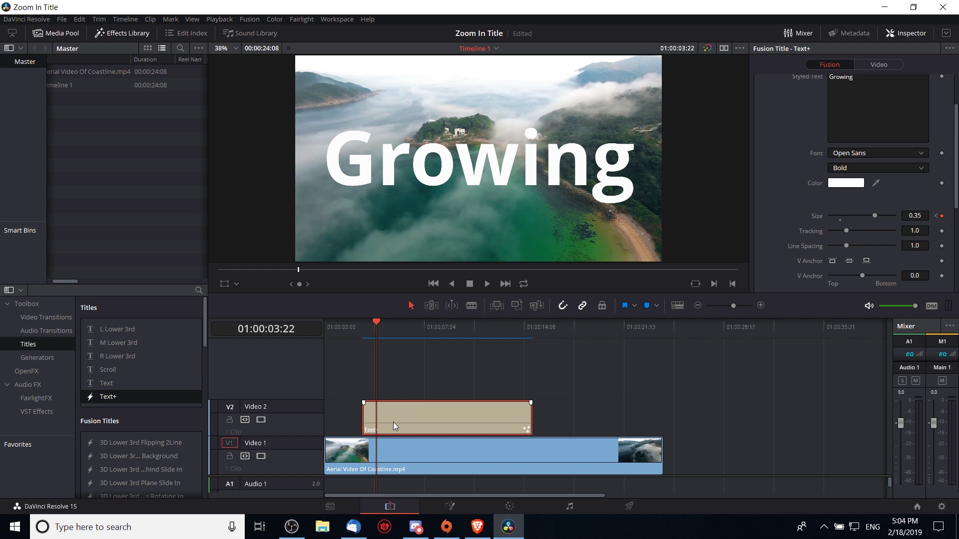
key("Up")
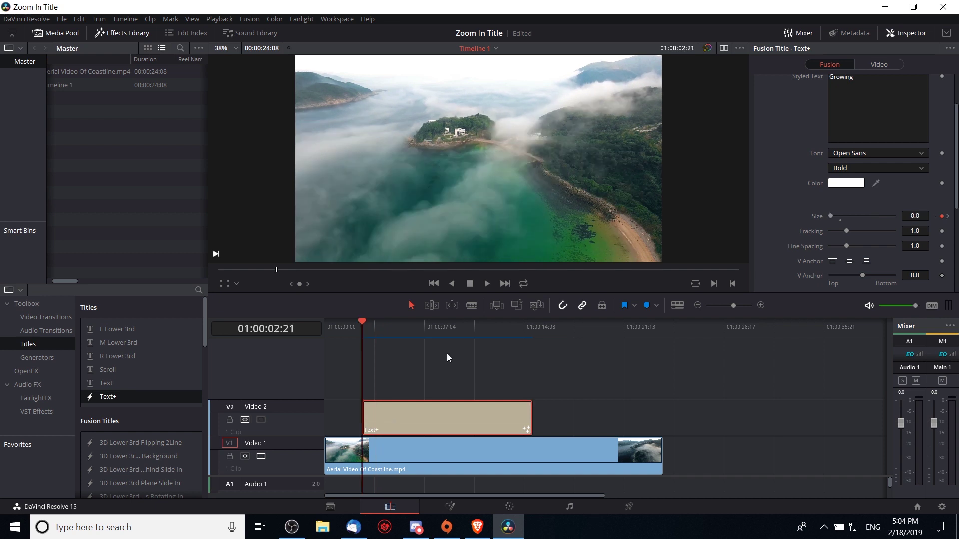
key("space")
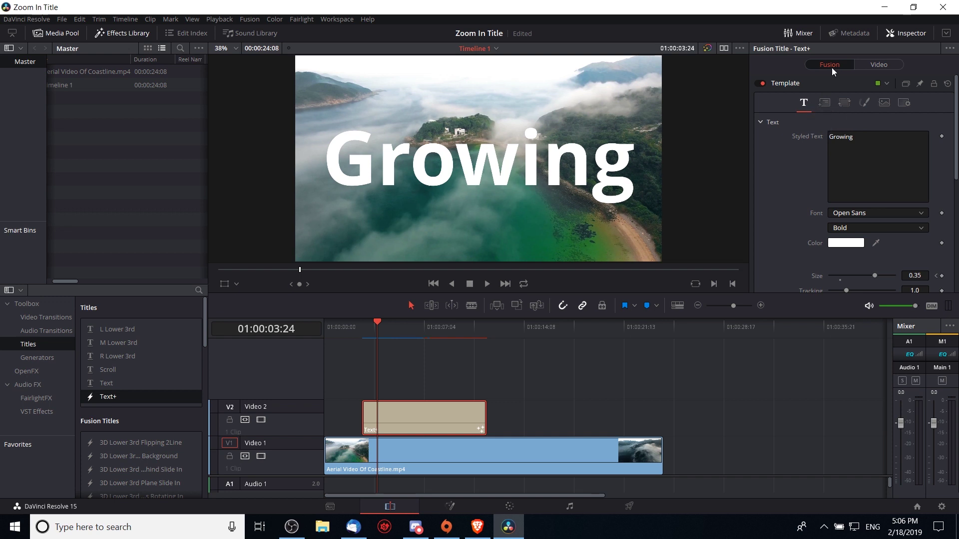
Step: Switch the Fusion inspector to the Layout tab with Center 0.5, 0.5 and Size 1.0
left_click(824, 104)
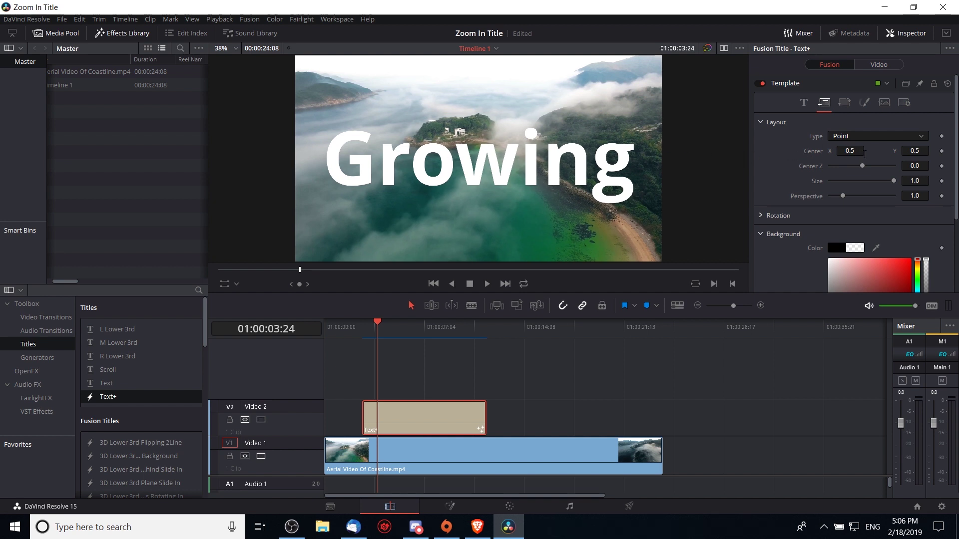
Step: Keyframe Center at 01:00:03:22, then set Center X to -0.25 at the clip start
key("Left")
key("Left")
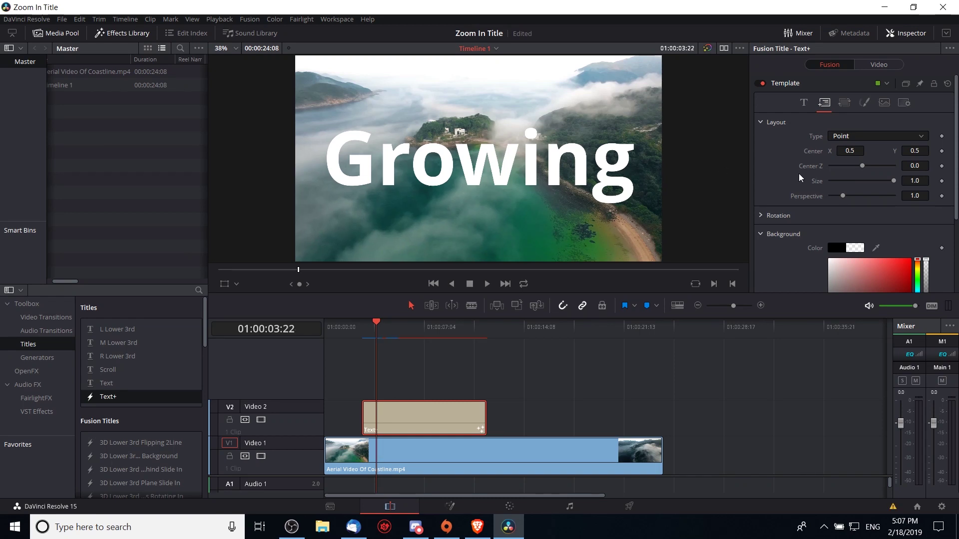
left_click(941, 151)
left_click_drag(375, 330, 362, 329)
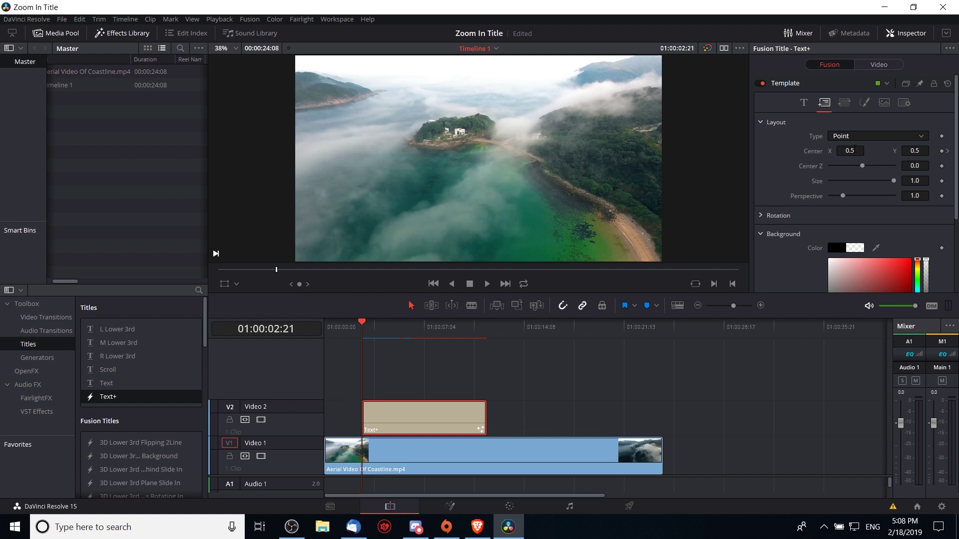
left_click(852, 151)
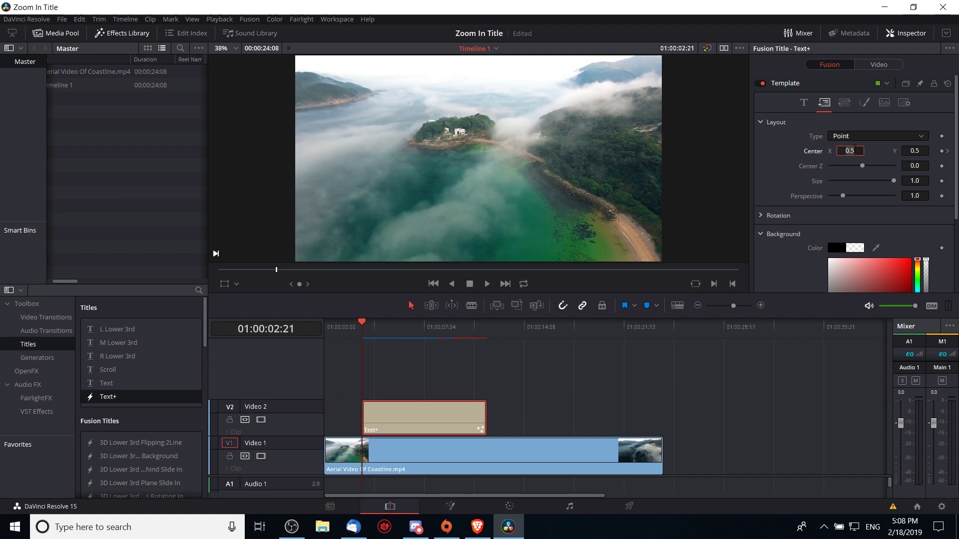
type("-0.25")
key("Tab")
Step: Play and scrub the title to check it sliding in from the left
left_click(395, 358)
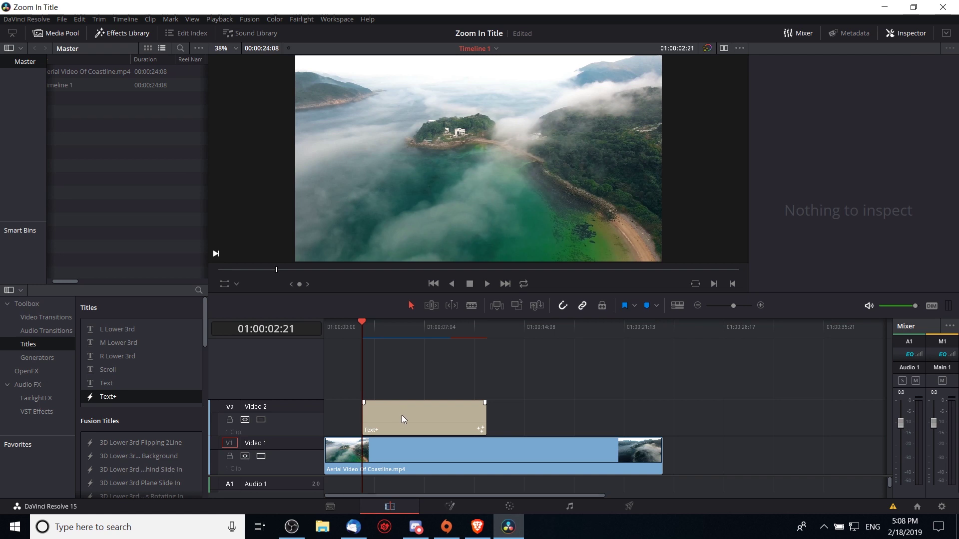
key("space")
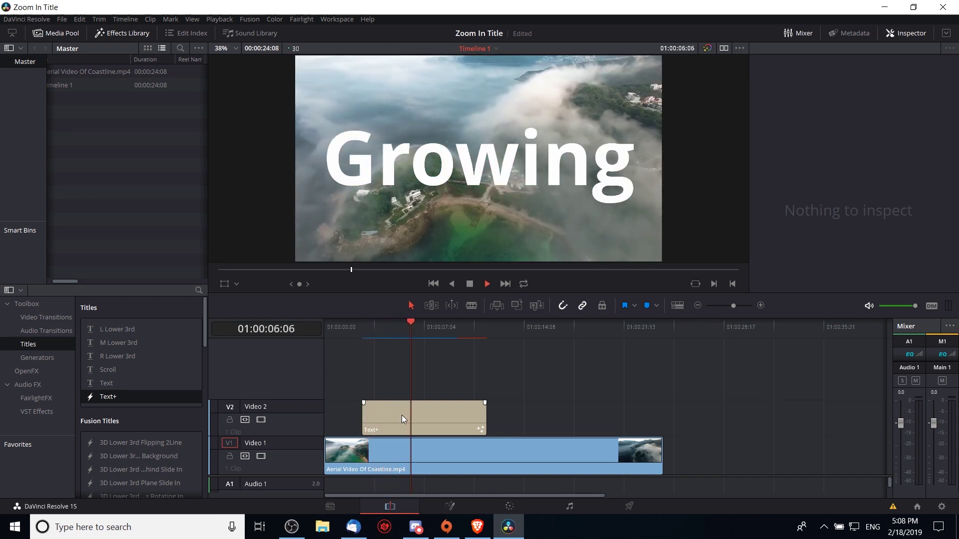
left_click(402, 415)
left_click(376, 330)
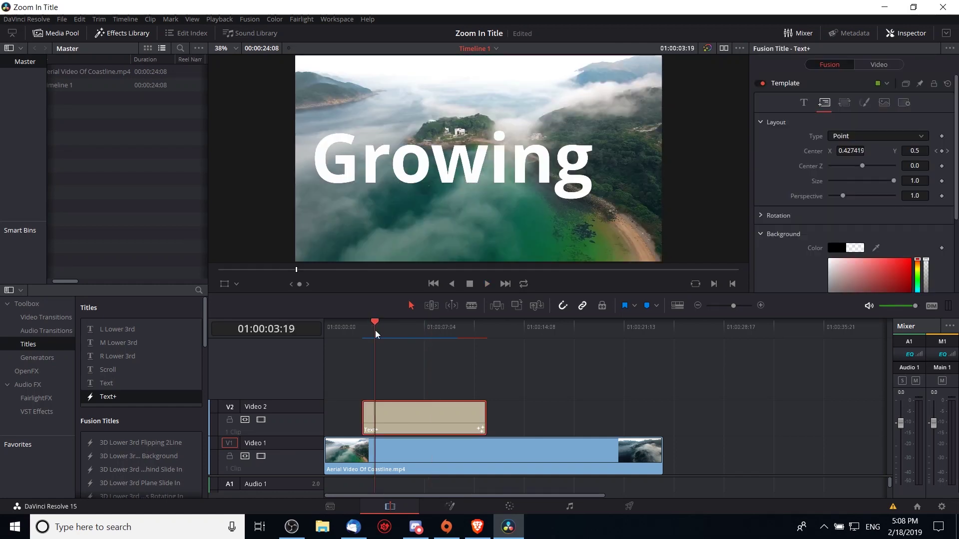
mouse_move(375, 330)
left_mouse_down()
mouse_move(368, 330)
mouse_move(376, 328)
left_mouse_up()
Step: At the first Center keyframe, set the starting position to X 0.5, Y 1.25
left_click(947, 151)
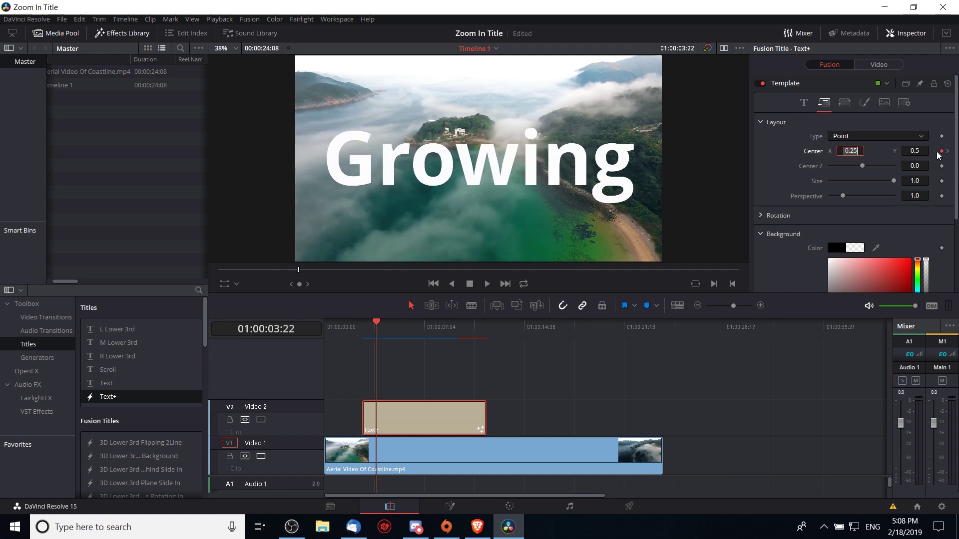
left_click(935, 151)
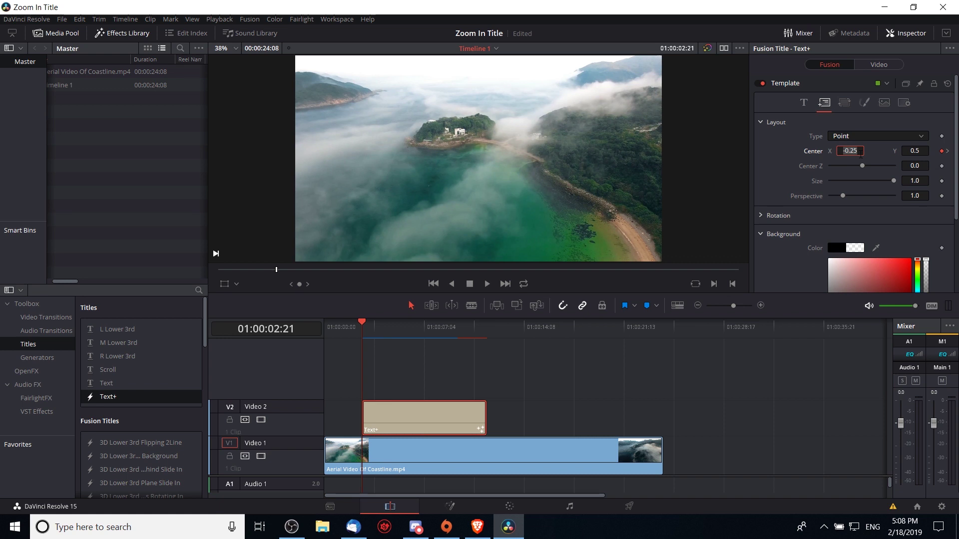
type("0.5")
key("Tab")
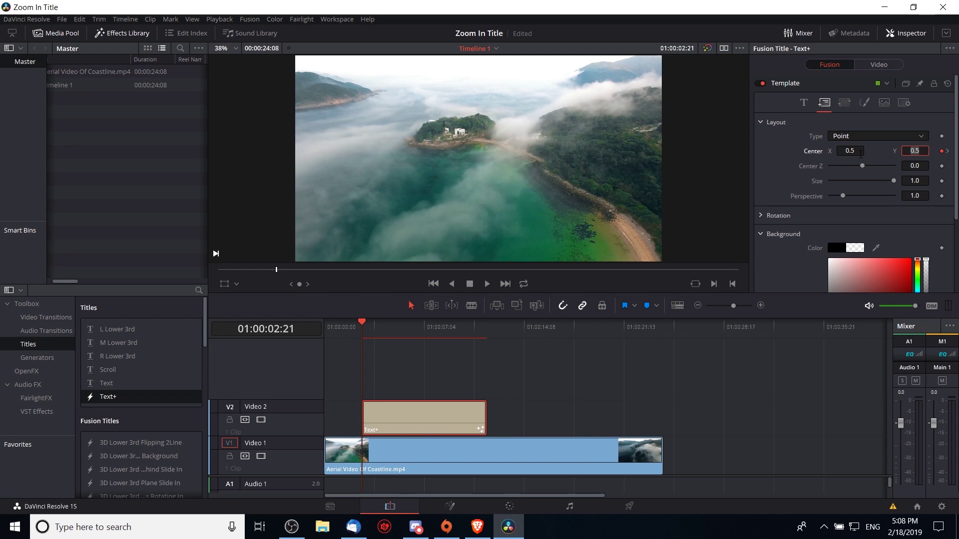
type("1.25")
key("Tab")
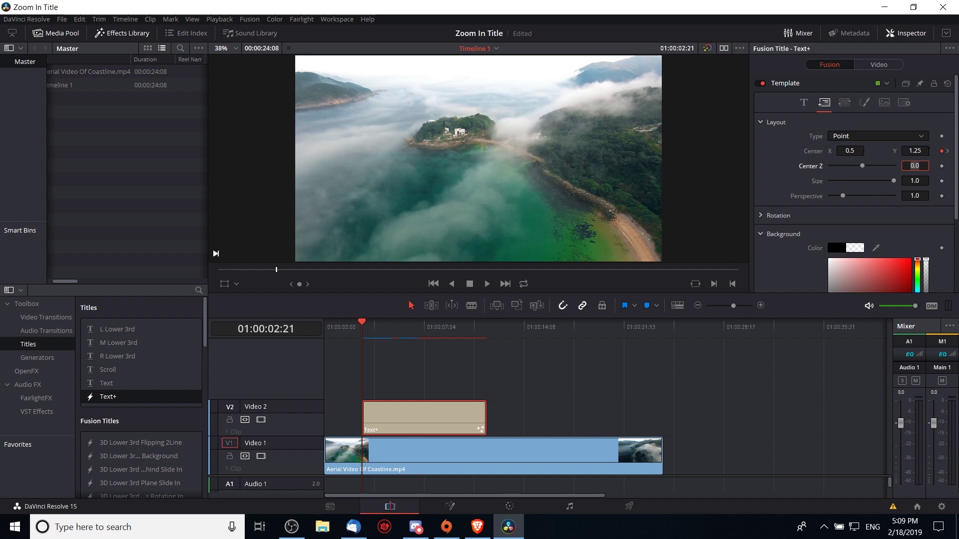
Step: Preview the title dropping in from above, then return to the clip start
left_click(370, 349)
key("space")
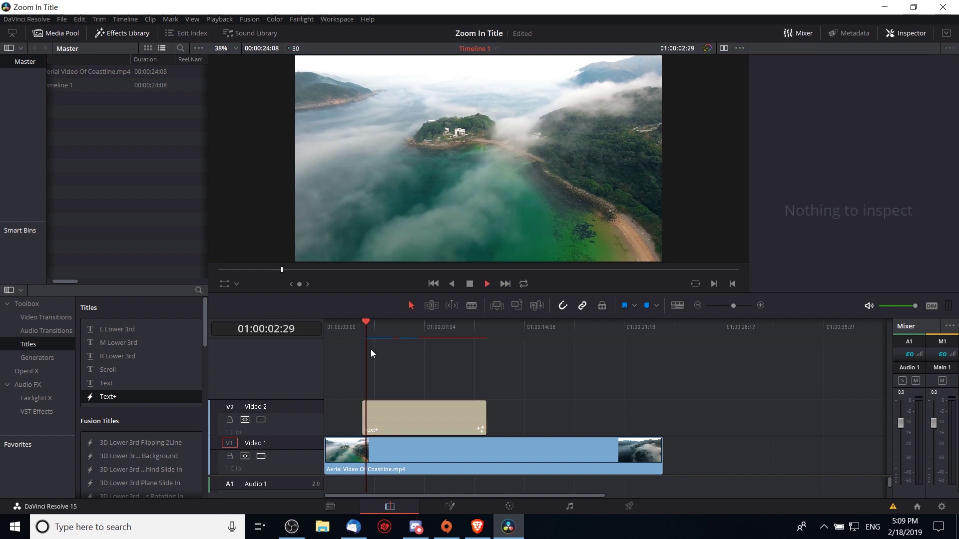
key("space")
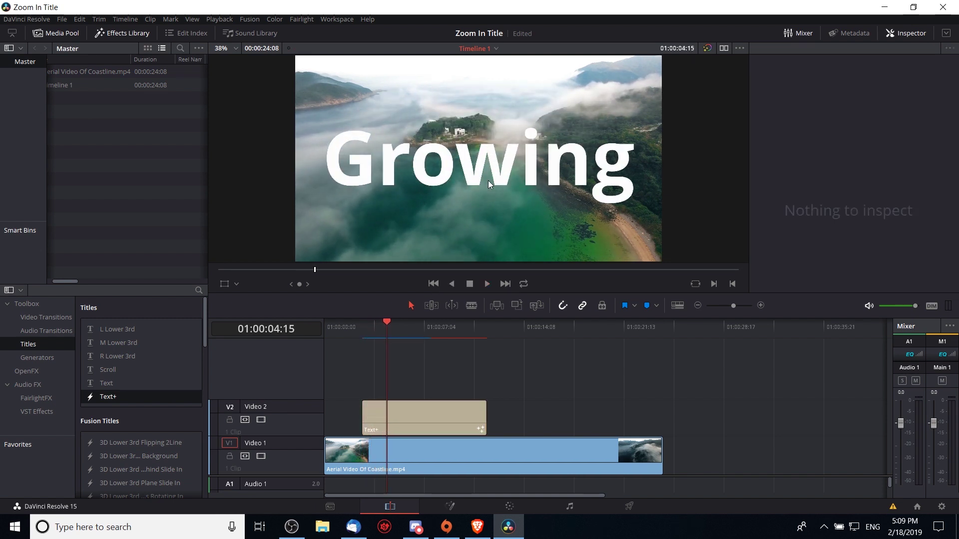
key("Up")
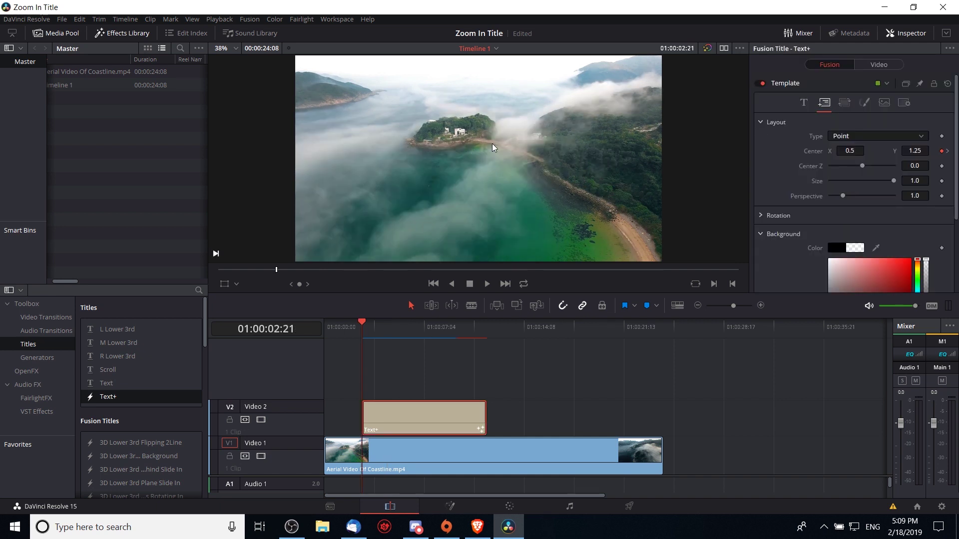
Step: Restore the starting Center X to -0.25 and preview the diagonal slide-in from top-left
left_click(854, 151)
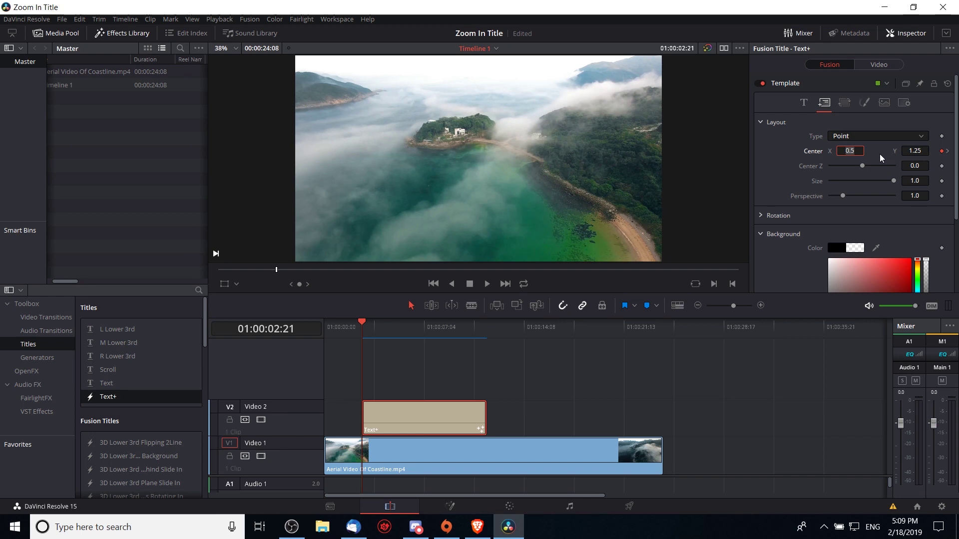
key("BackSpace")
key("Tab")
left_click(368, 330)
key("space")
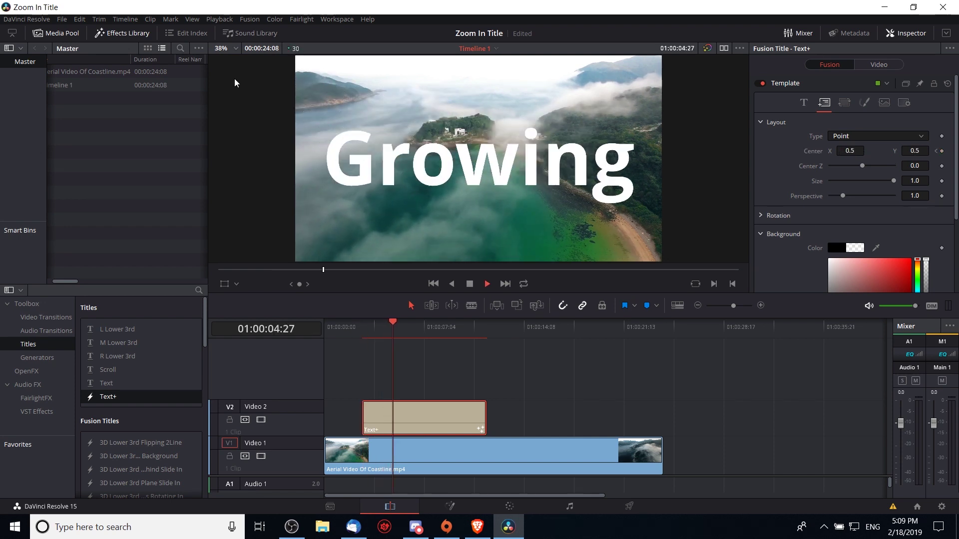
key("space")
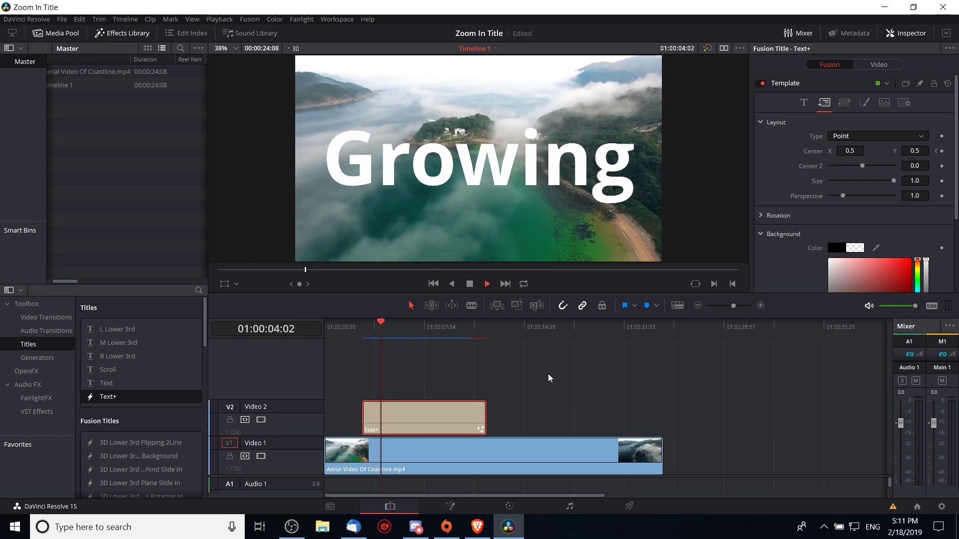
key("space")
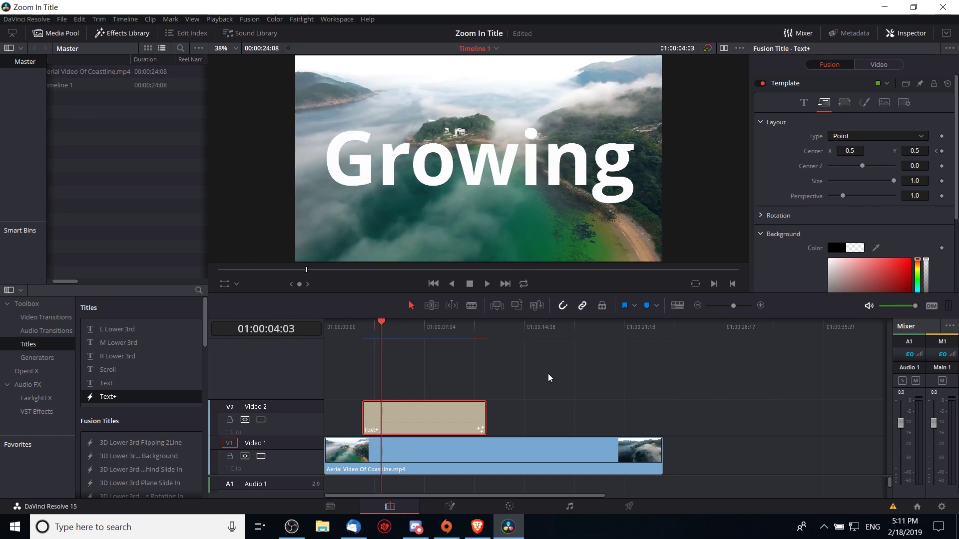